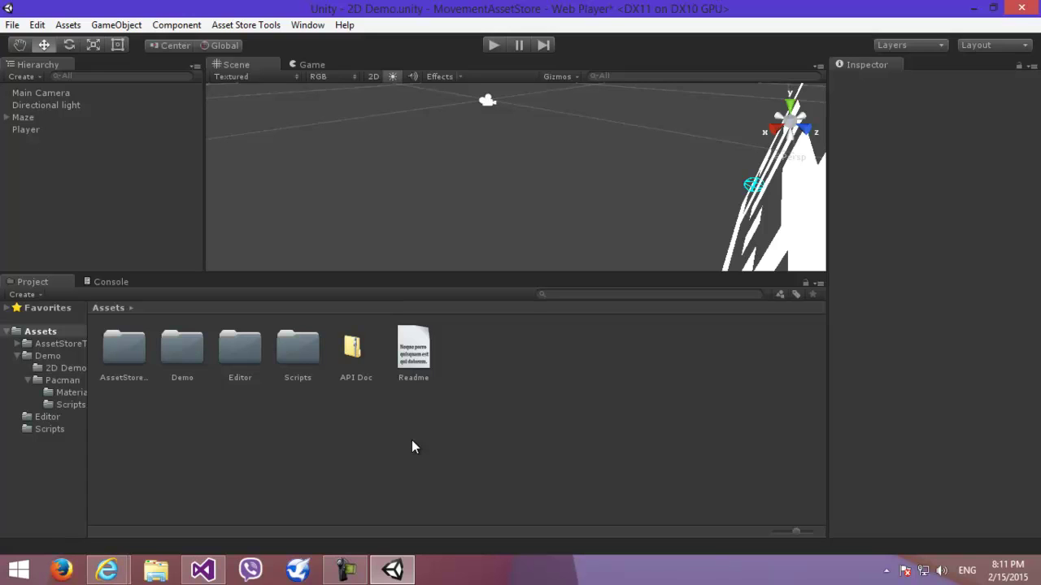
- Navigate the Project panel into the Assets/Demo/2D Demo folder
double_click(176, 359)
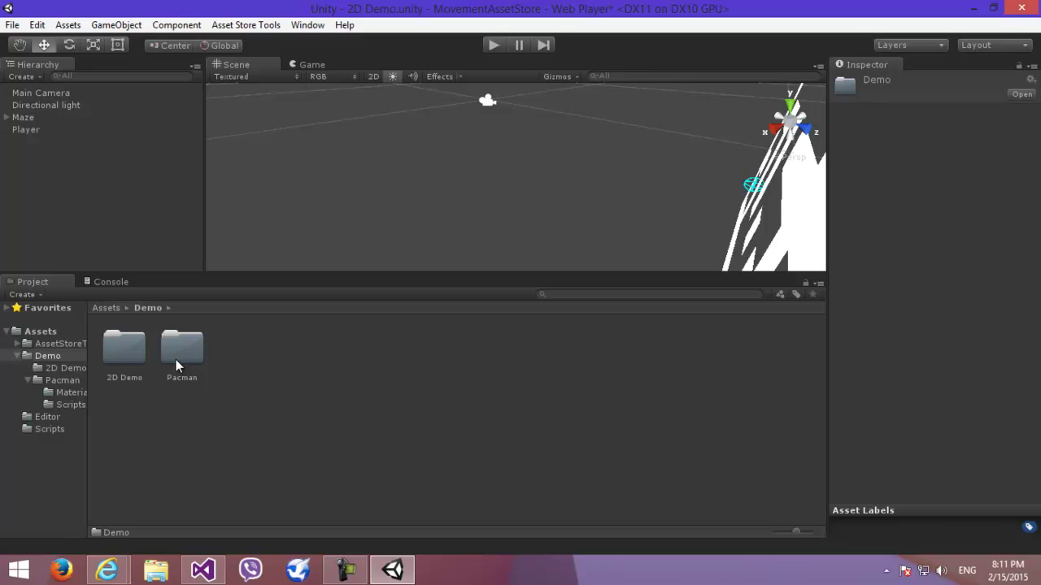
double_click(143, 358)
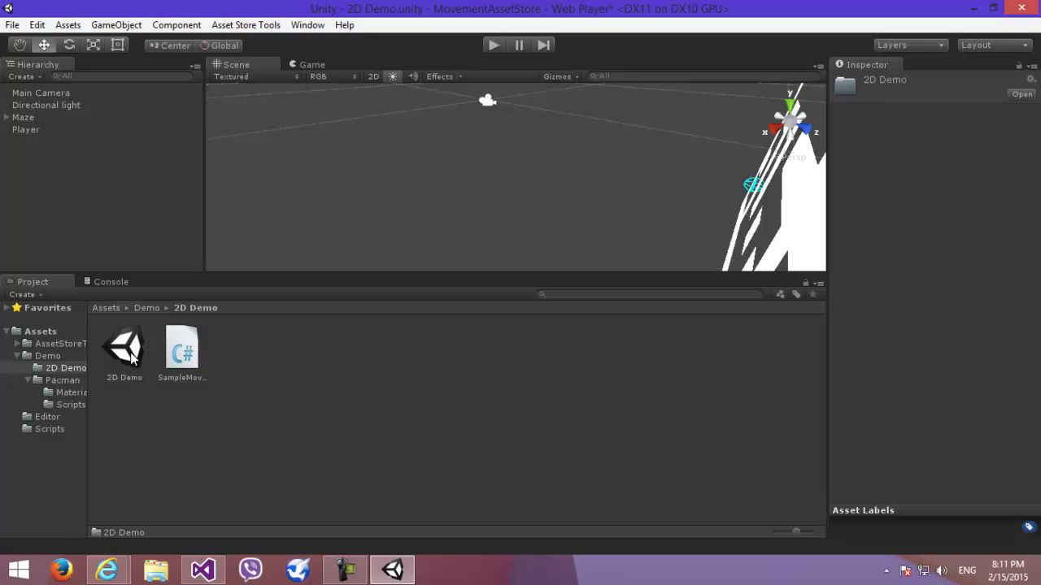
- Load the 2D Demo scene without saving changes, then select and frame the Player object
double_click(130, 356)
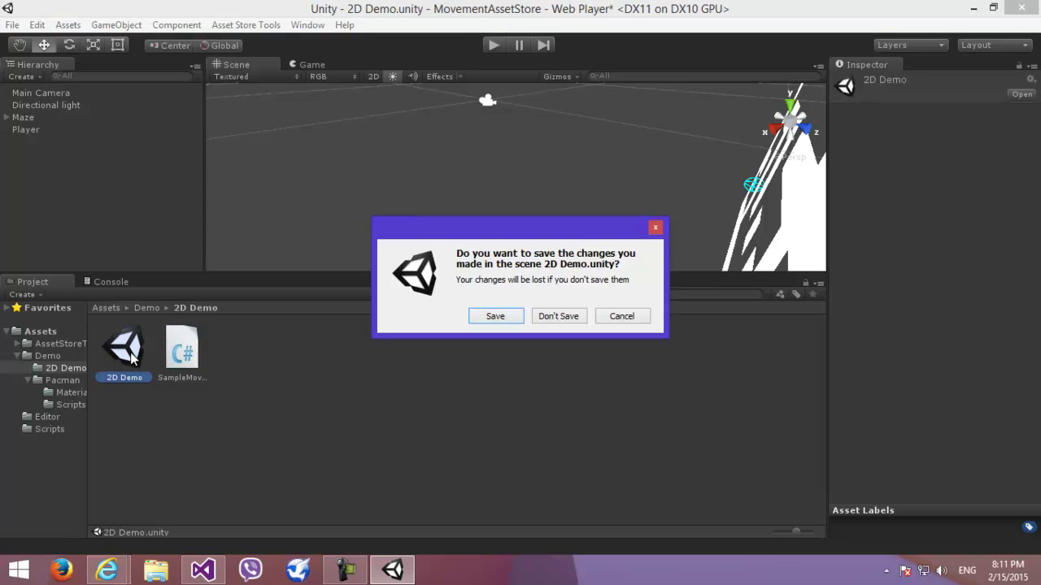
key(Tab)
key(Return)
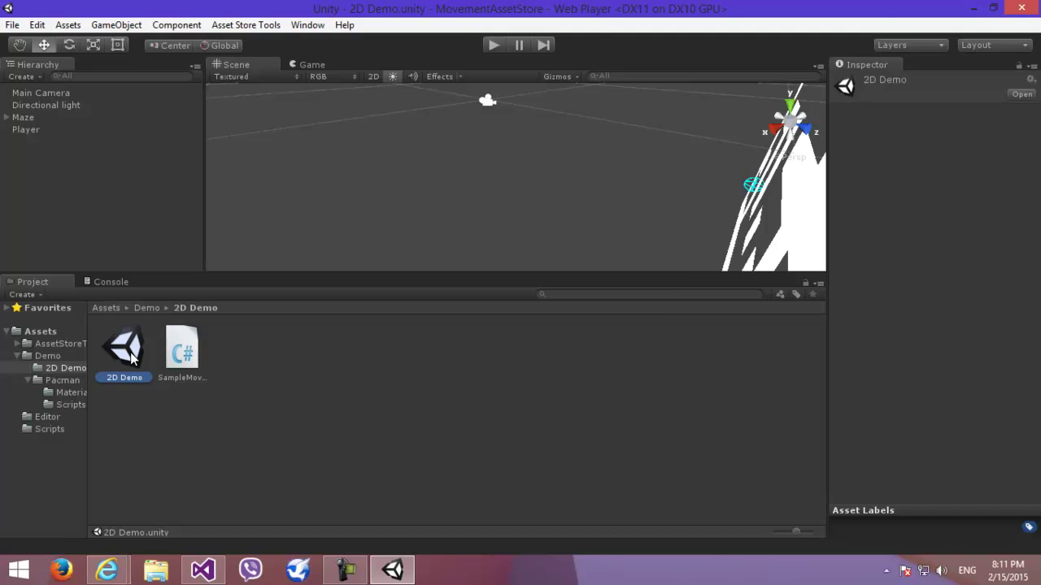
click(33, 144)
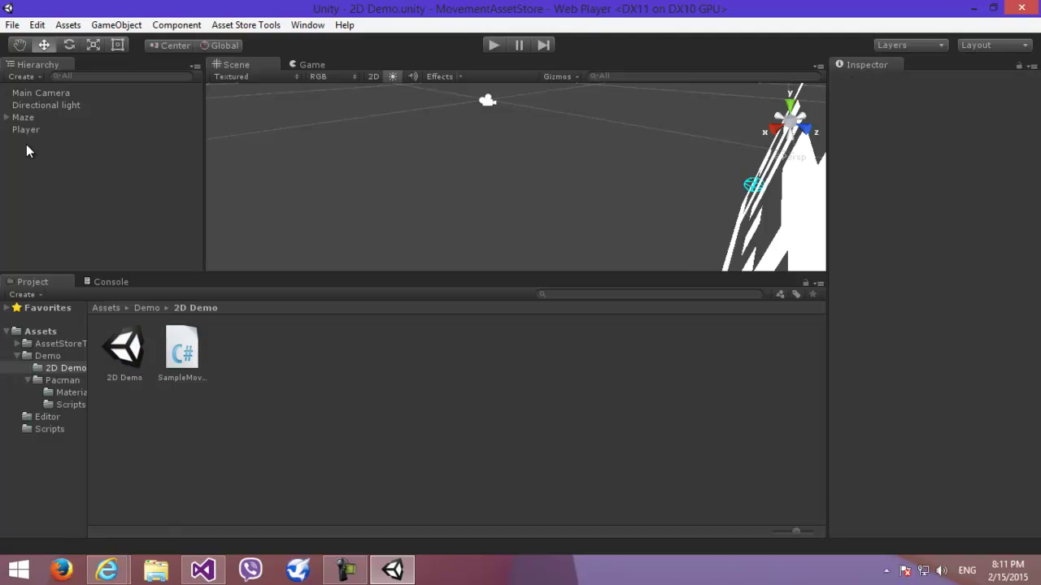
double_click(25, 131)
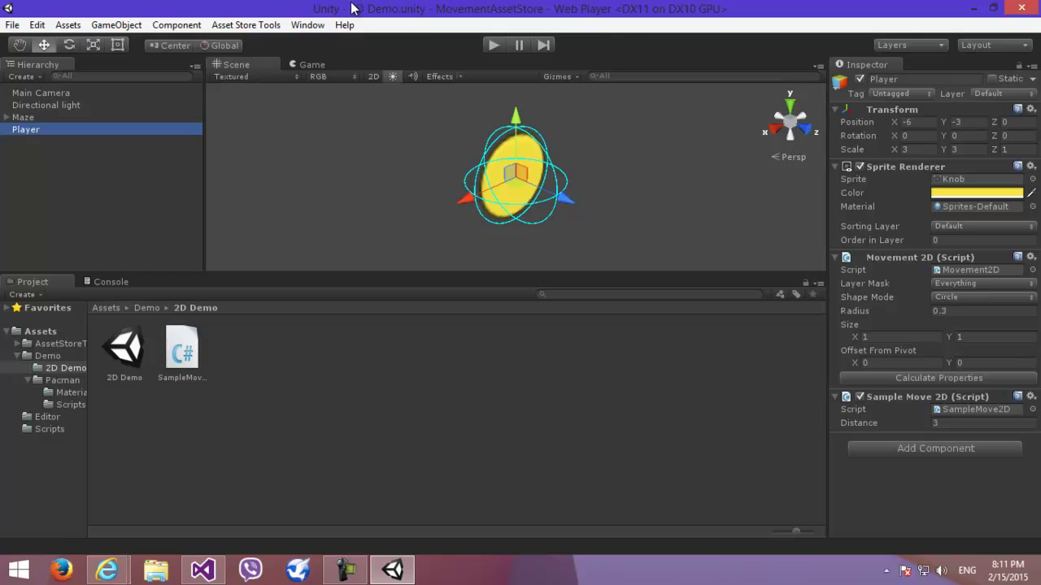
- Start the 2D Demo and steer the player dot up and right to the top corridor's end
click(492, 46)
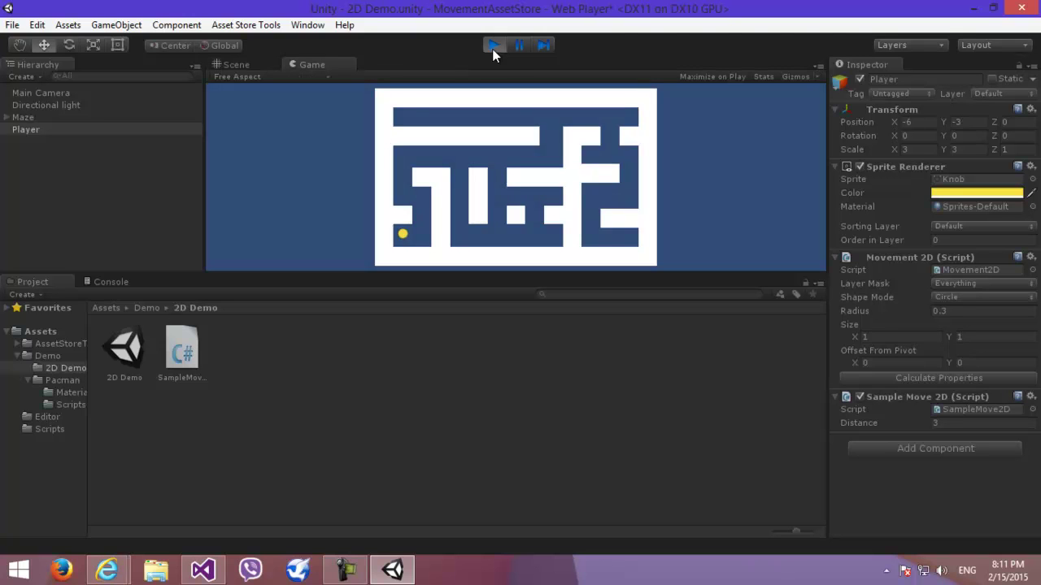
key(Right)
key(Up)
key(Left)
key(Up)
key(Right)
key(Up)
key(Right)
- Move the player dot back and forth along the top corridor, then down and around the lower corridors
key(Left)
key(Down)
key(Left)
key(Up)
key(Left)
key(Right)
key(Left)
key(Down)
key(Left)
key(Down)
key(Right)
- Stop play mode and review the Circle and Box shape modes, keeping Circle
click(491, 46)
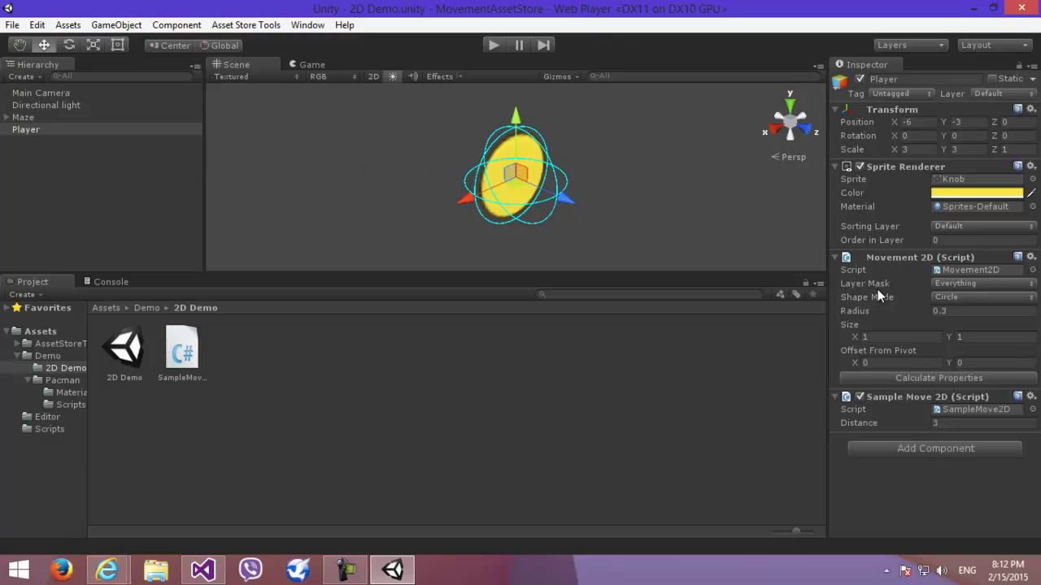
click(950, 297)
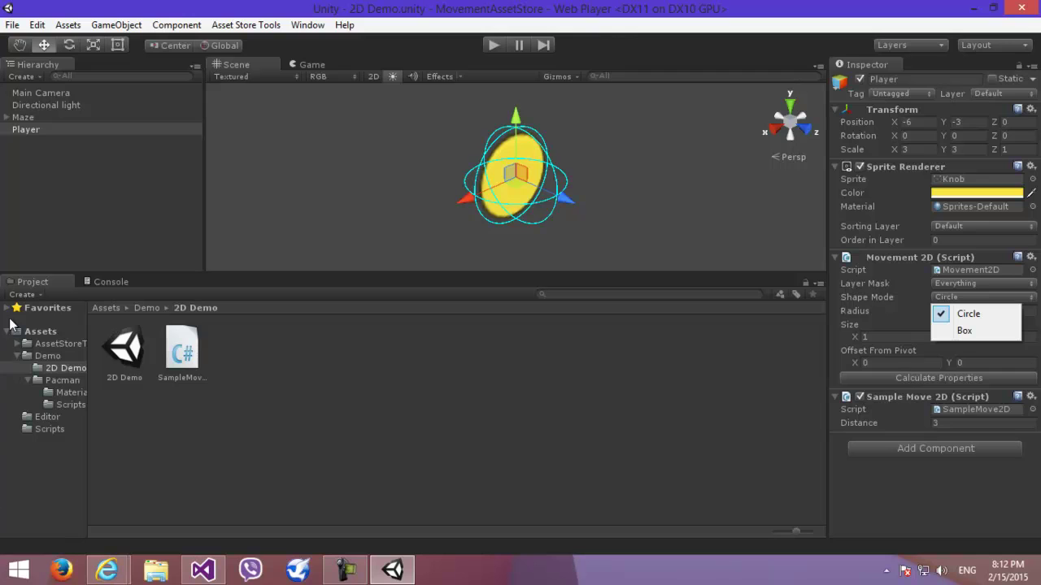
click(66, 233)
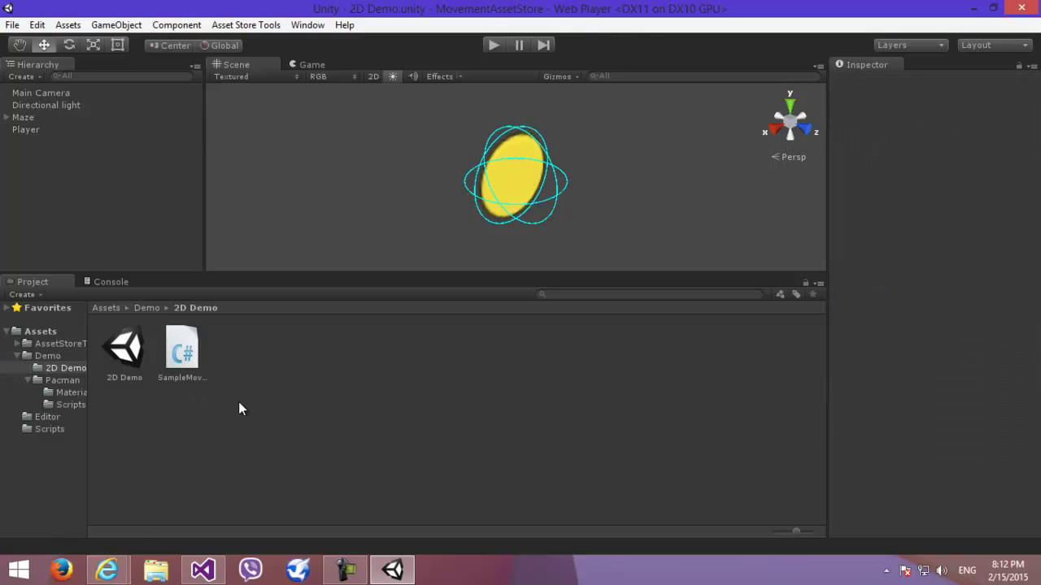
- Open the Pacman scene from Assets/Demo/Pacman and select the Pacman object
key(BackSpace)
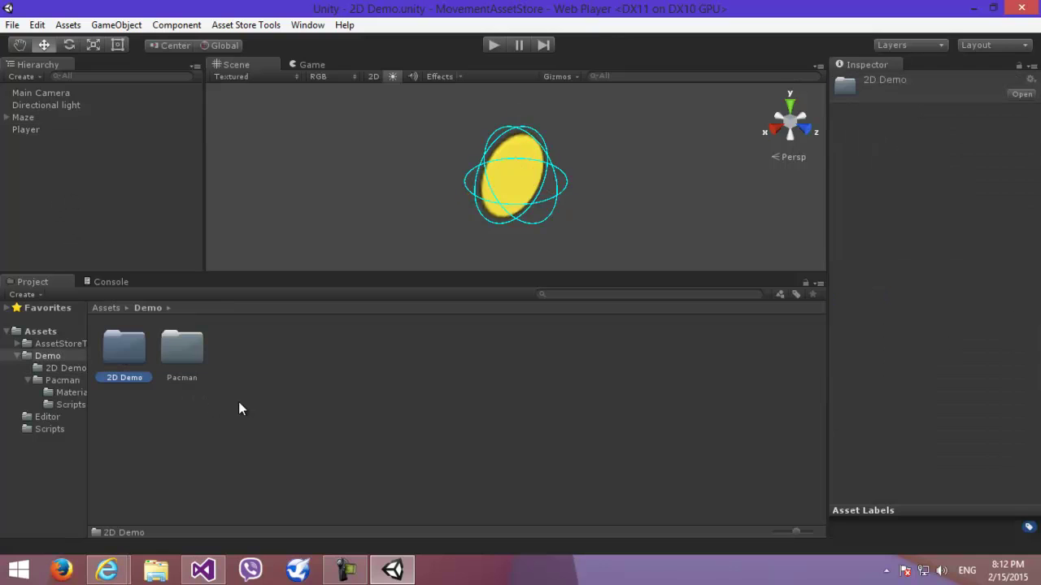
double_click(180, 358)
double_click(247, 360)
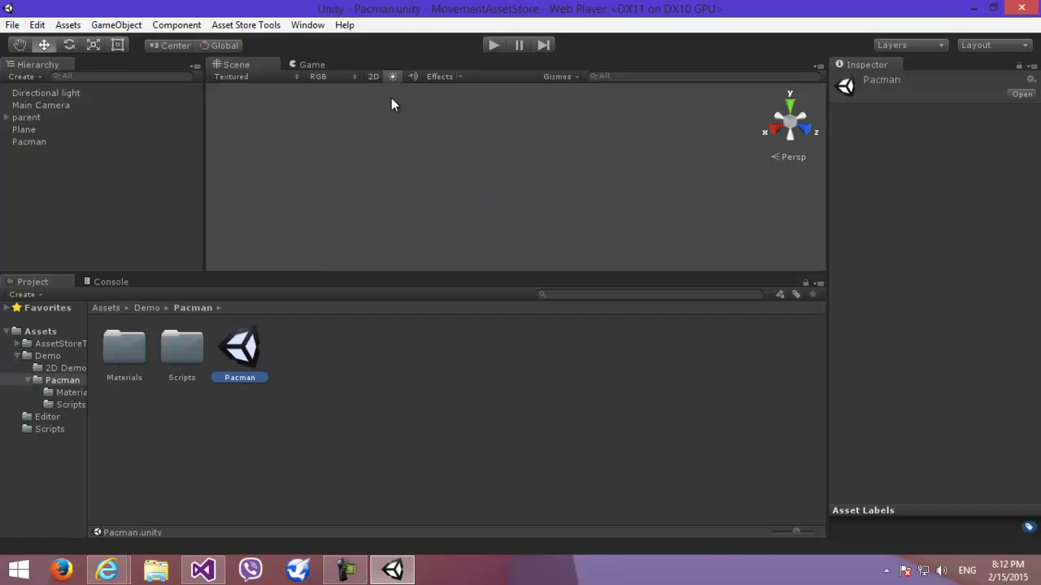
click(37, 154)
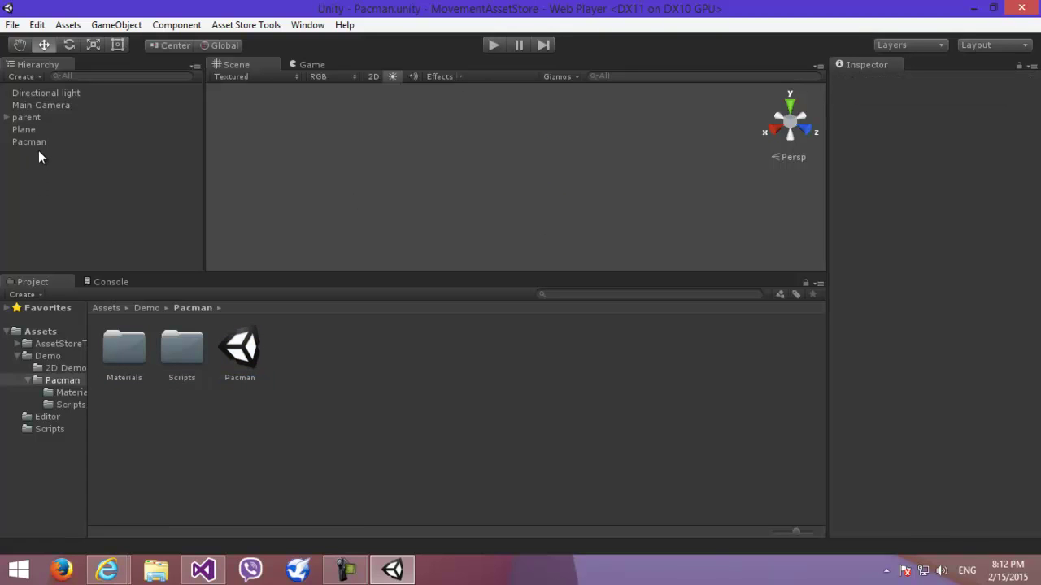
click(40, 145)
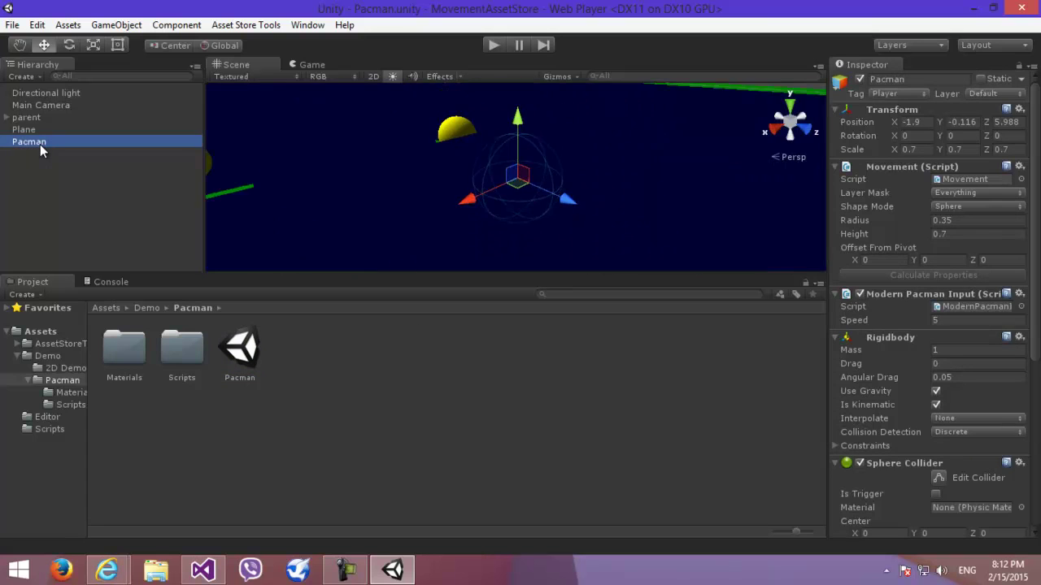
- Orbit and zoom the Scene view around Pacman's maze, then deselect Pacman
scroll(270, 167, up, 5)
scroll(274, 161, down, 2)
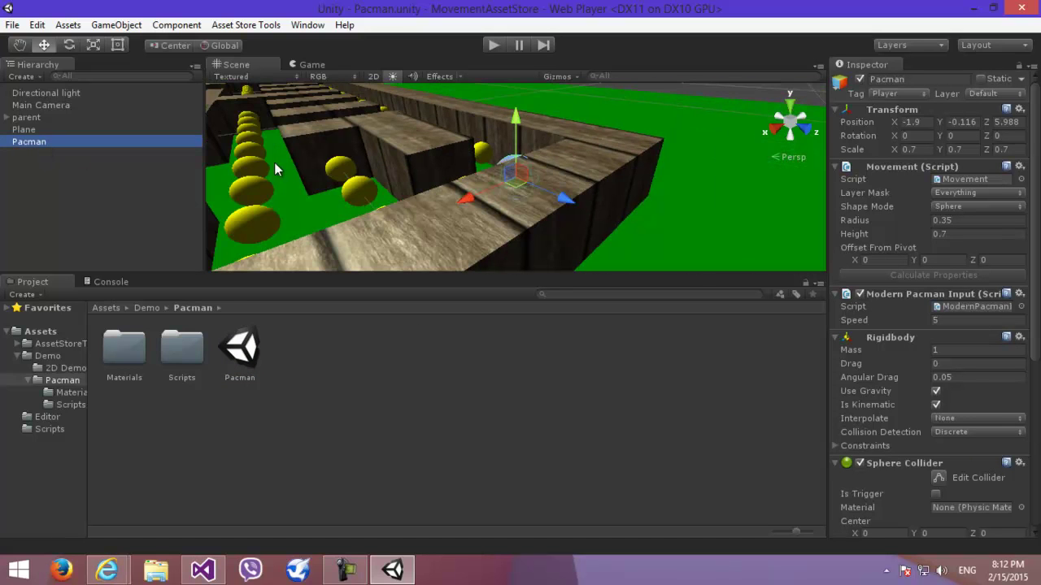
right_drag(274, 162, 170, 143)
double_click(170, 143)
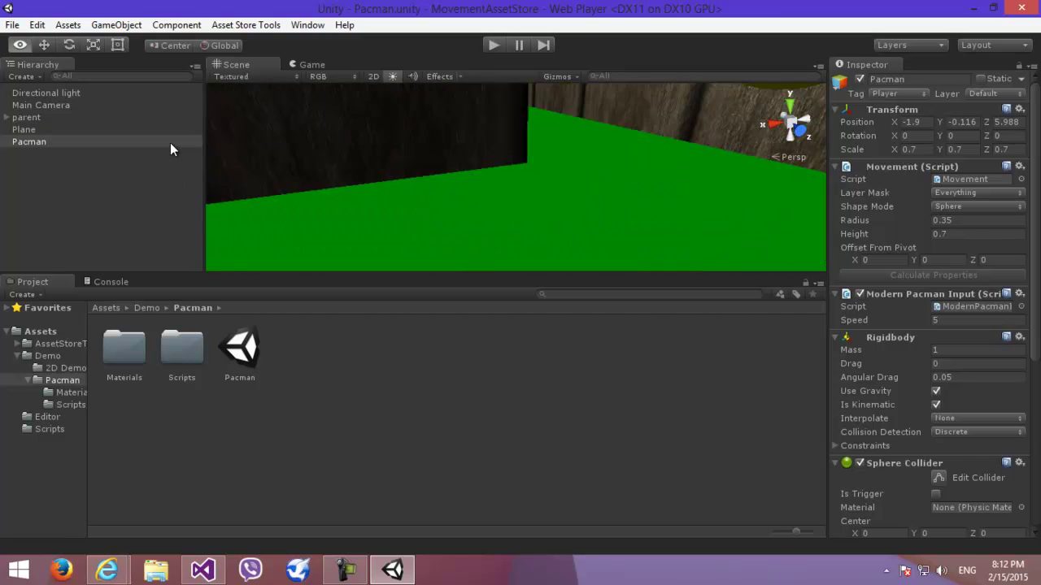
right_drag(455, 175, 542, 155)
scroll(553, 155, down, 5)
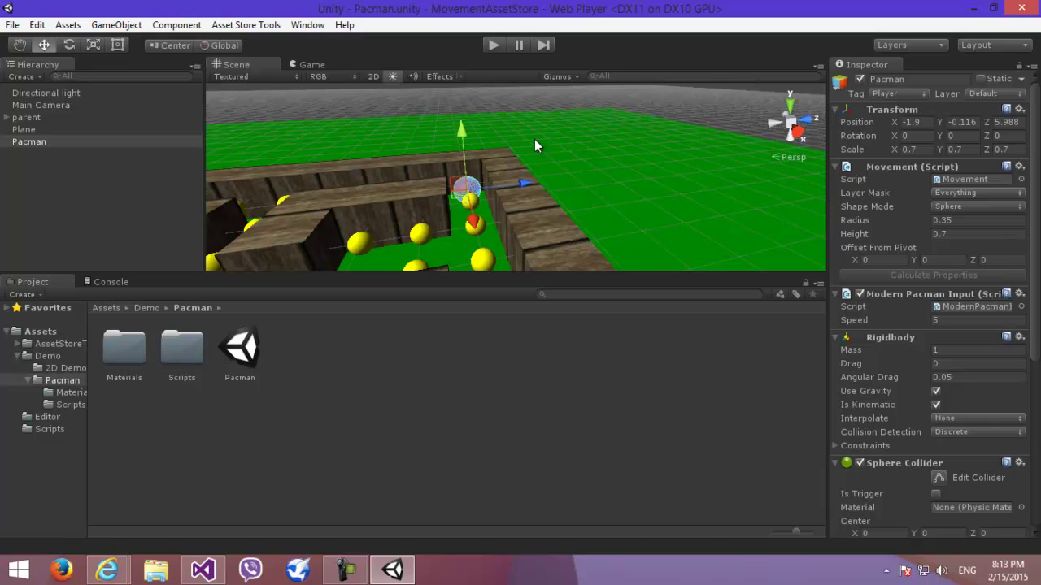
click(52, 177)
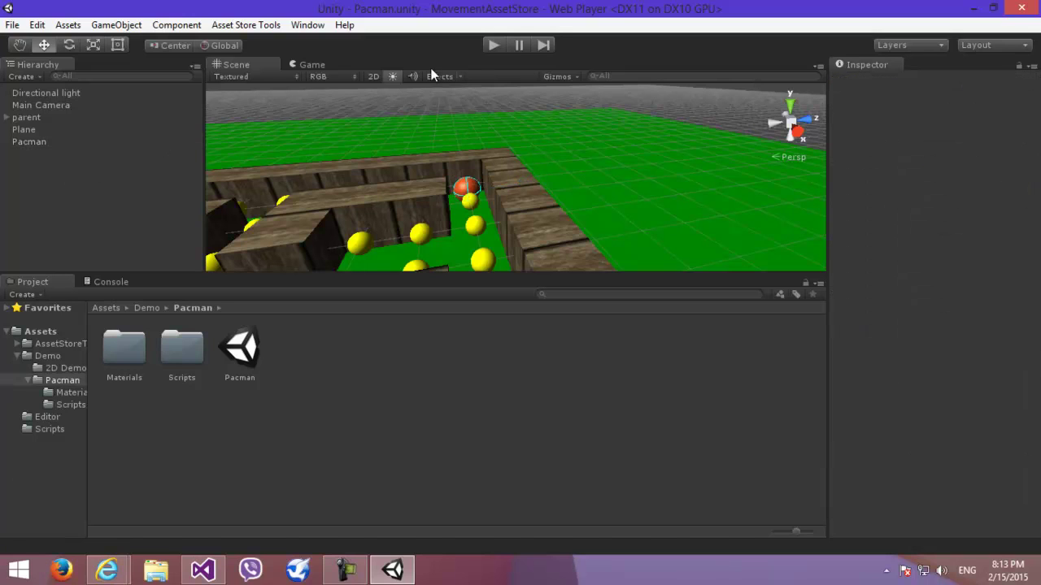
click(496, 45)
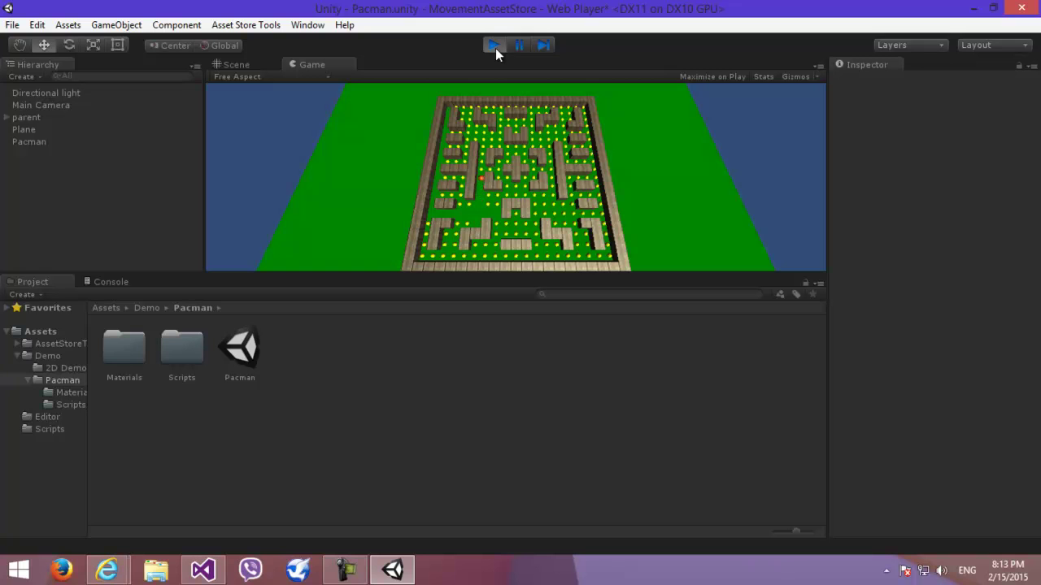
click(492, 50)
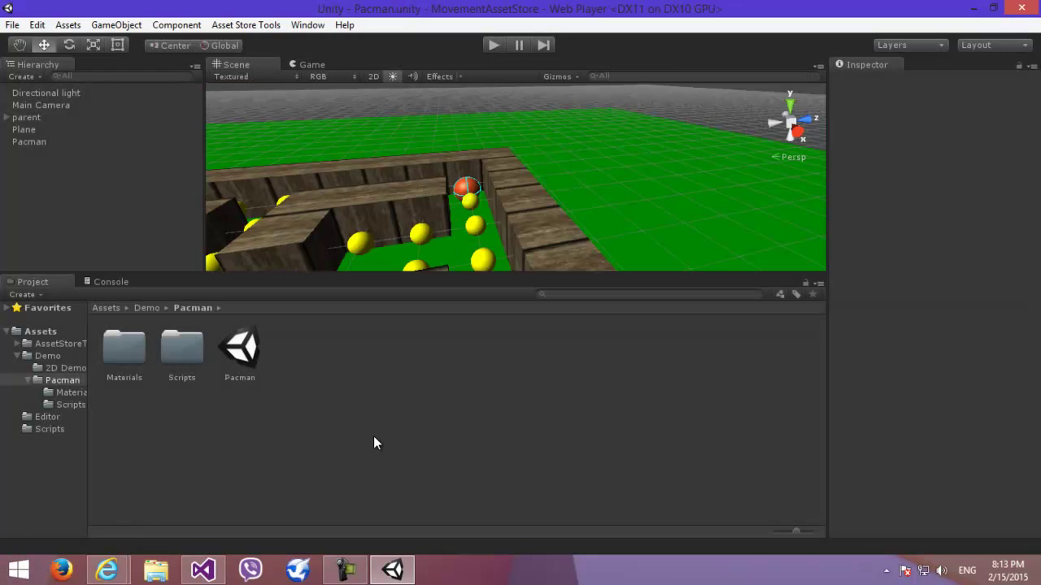
- Open the package Readme from Assets in Visual Studio, scroll through it, and close it
key(BackSpace)
key(BackSpace)
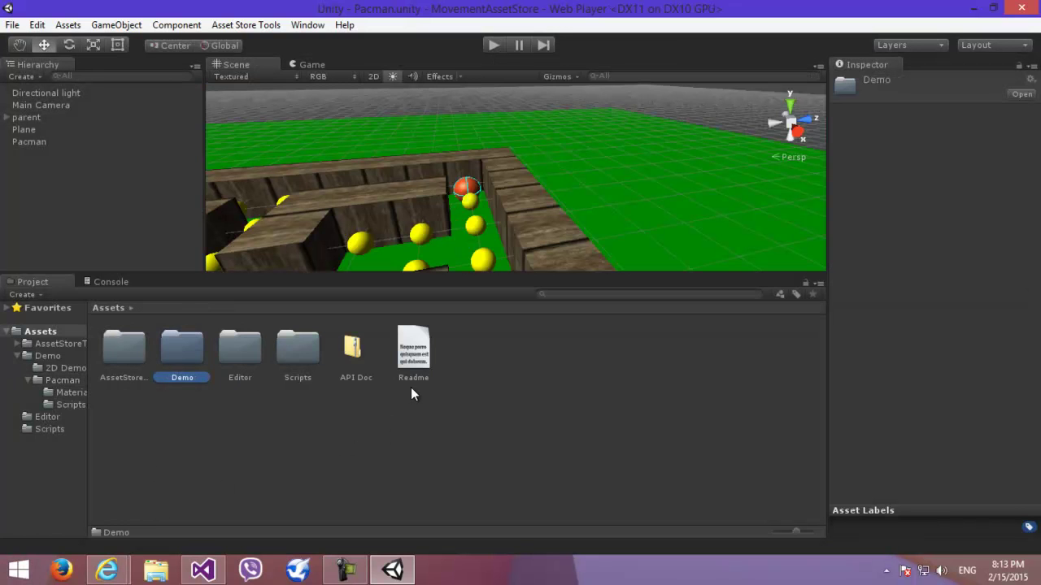
double_click(415, 358)
scroll(345, 180, down, 8)
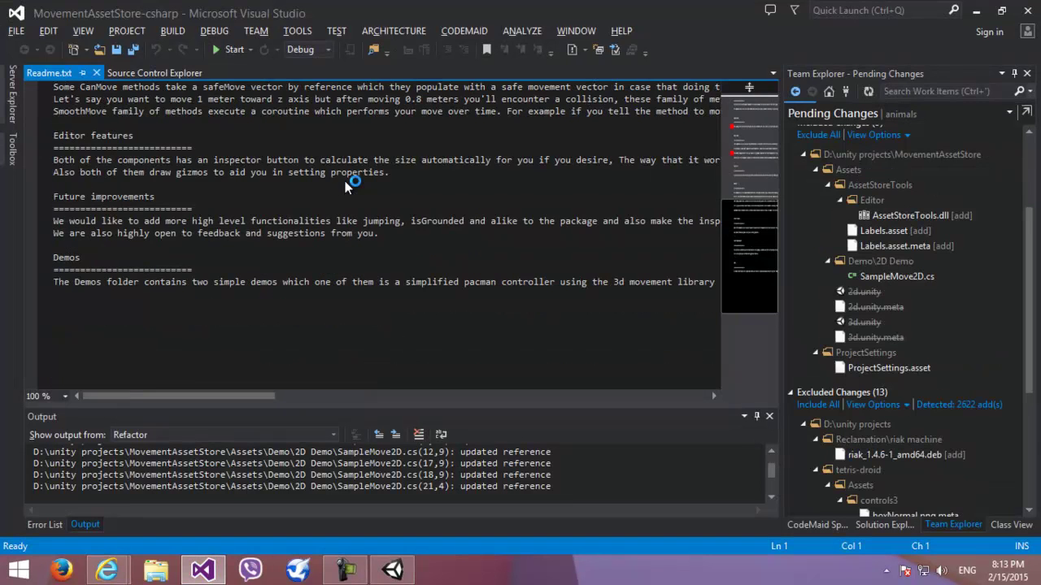
scroll(346, 181, up, 8)
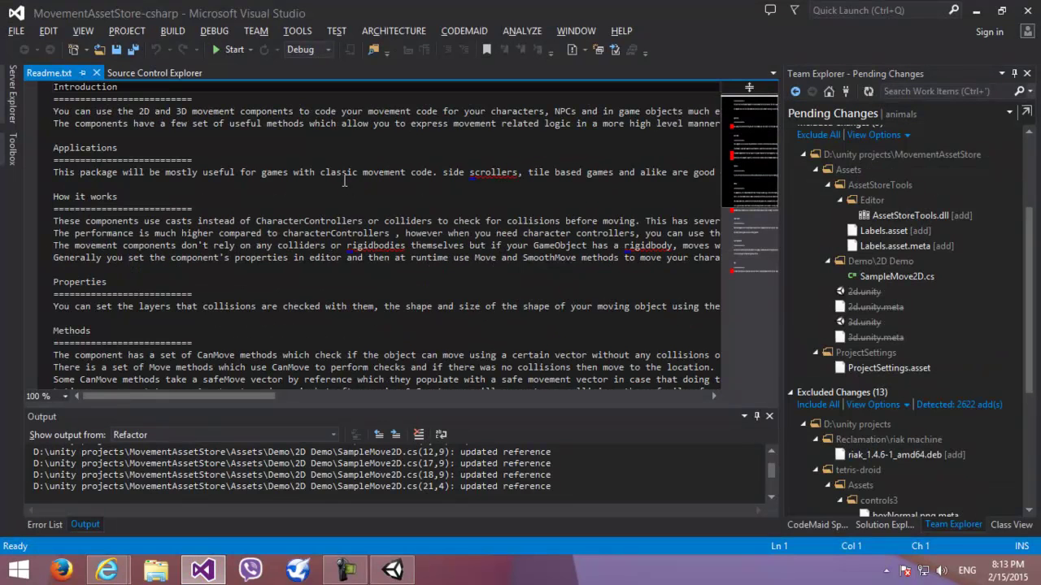
key(ctrl+F4)
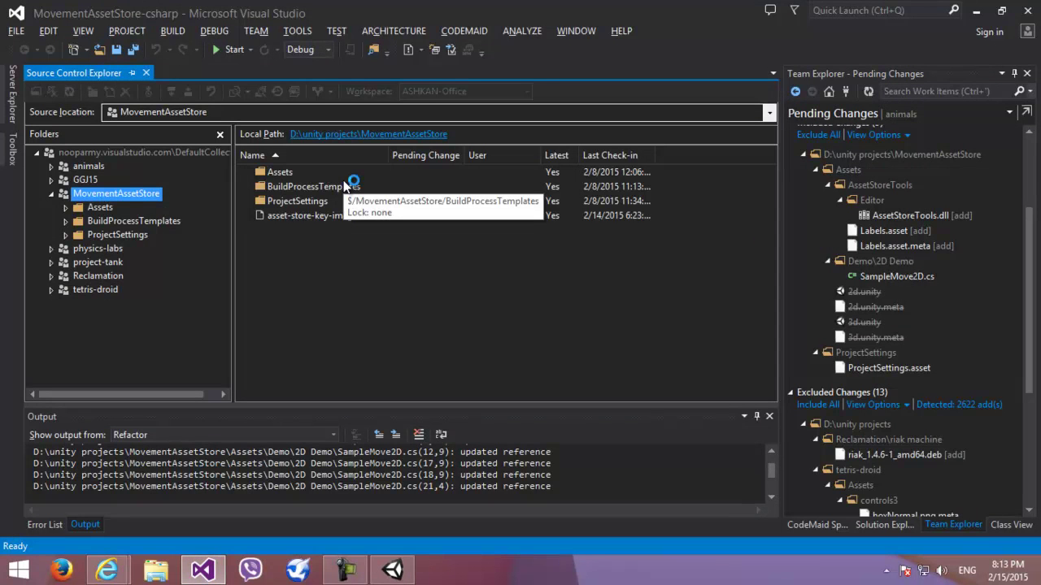
- Review MovementCustomEditor.cs from the Editor folder in Visual Studio, then return to Unity's Assets folder
key(alt+Tab)
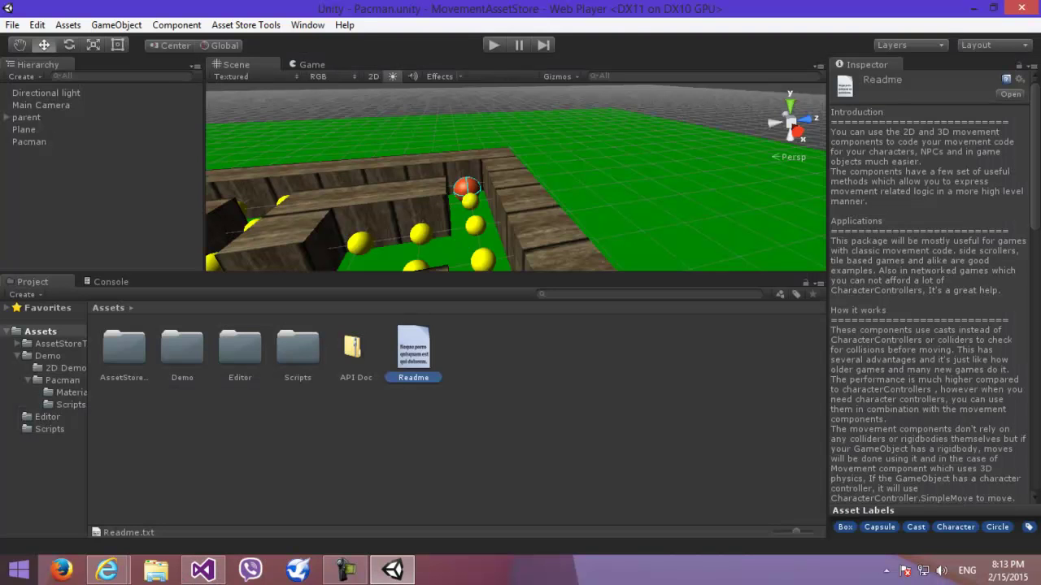
double_click(251, 370)
click(200, 352)
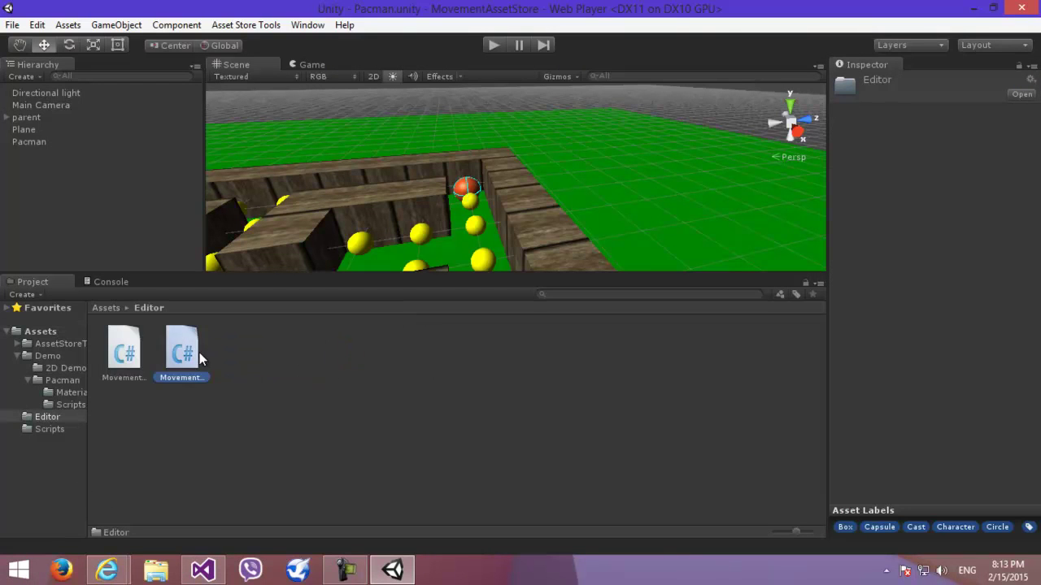
double_click(182, 352)
scroll(203, 214, down, 4)
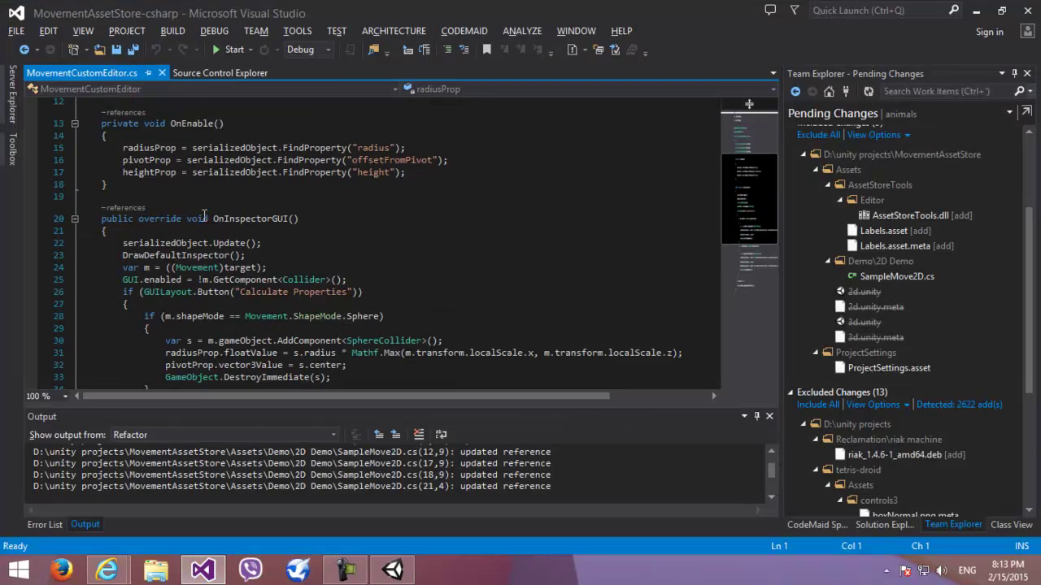
scroll(203, 214, down, 7)
scroll(203, 214, up, 4)
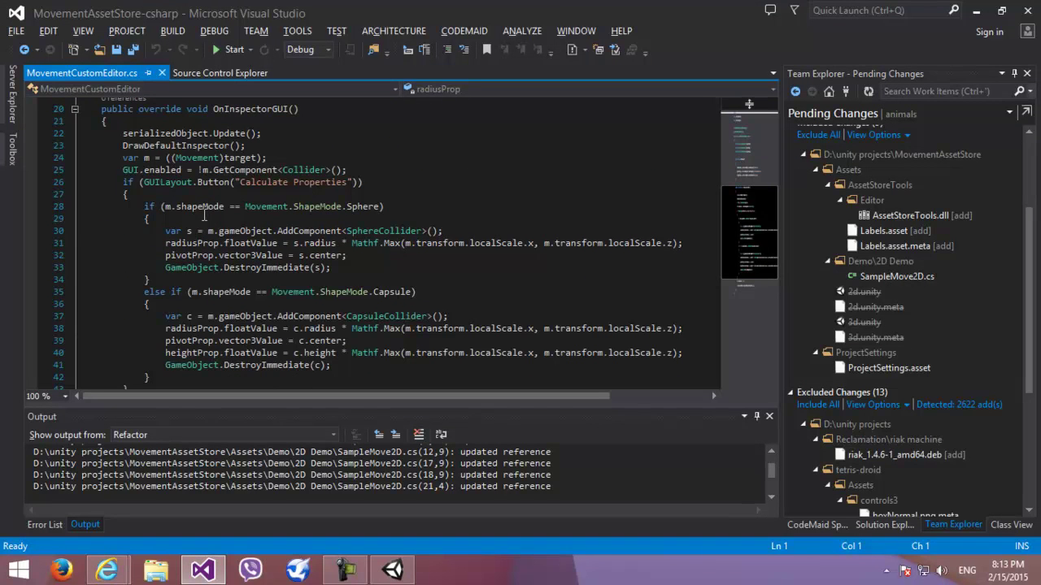
key(ctrl+F4)
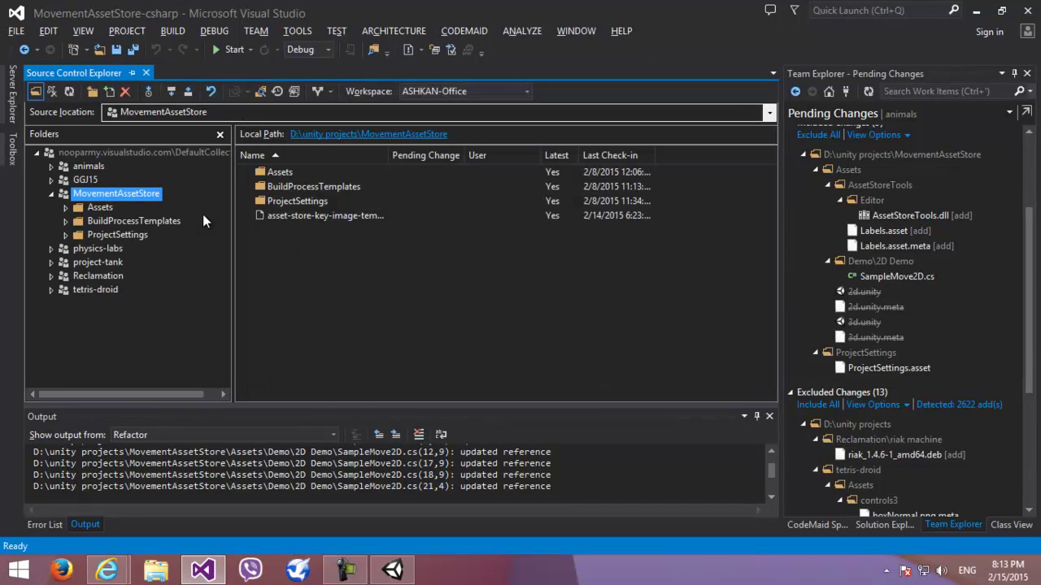
key(alt+Tab)
key(BackSpace)
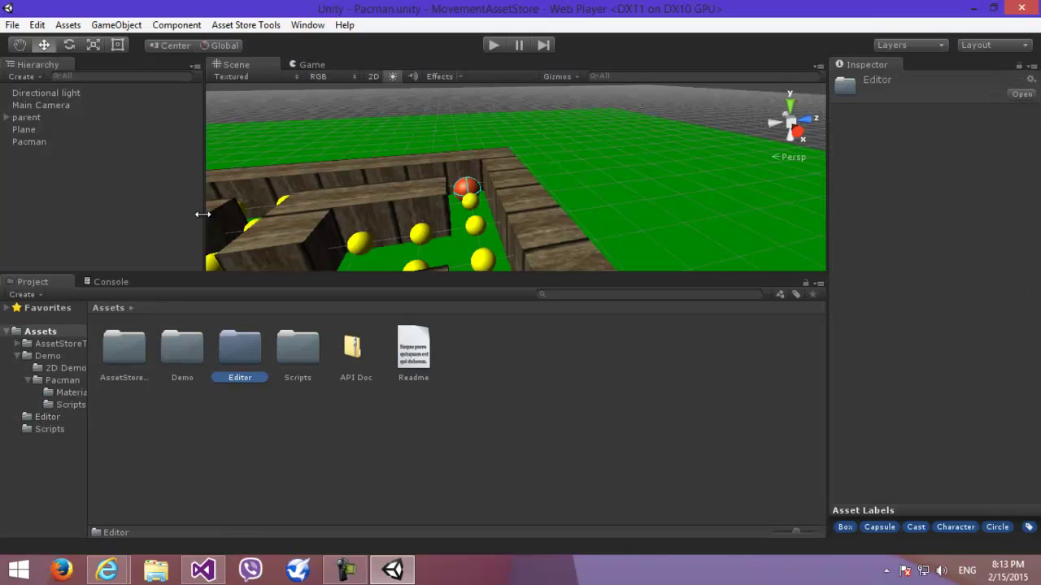
- Open Movement2D.cs from the Scripts folder and scroll through its commented code
double_click(305, 364)
click(191, 363)
double_click(191, 362)
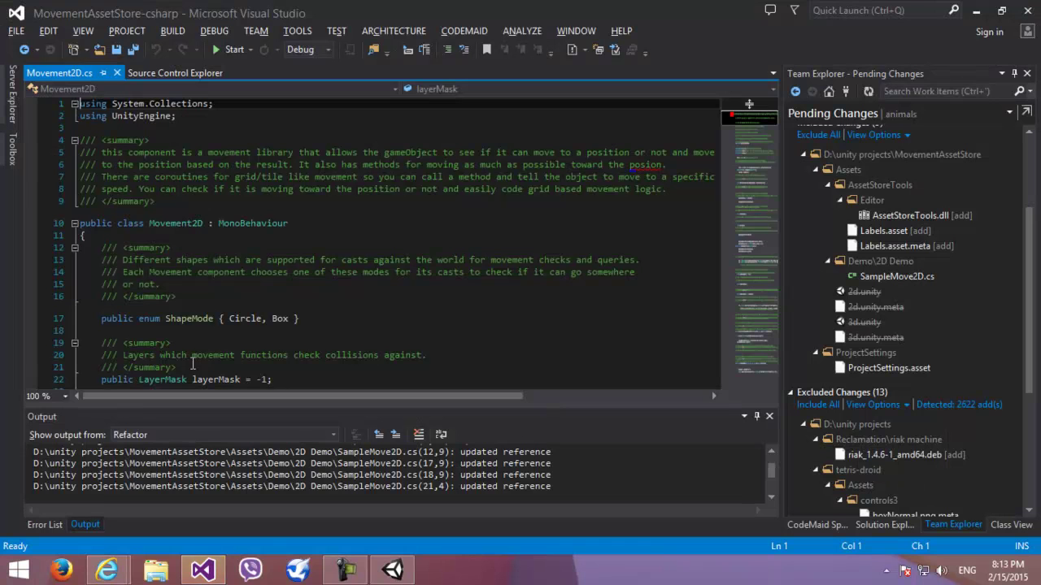
scroll(223, 236, down, 12)
scroll(223, 236, down, 20)
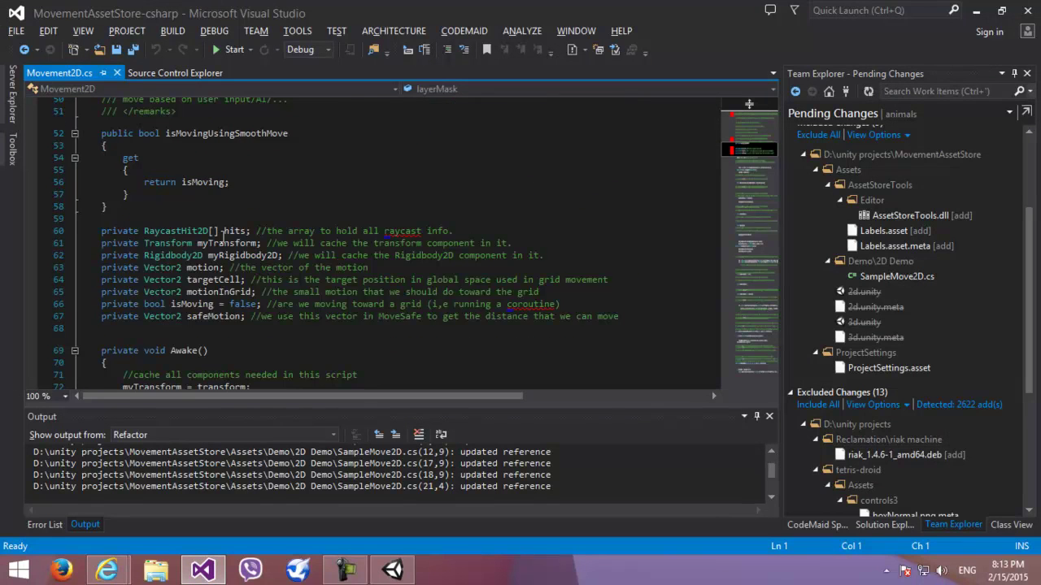
scroll(223, 236, down, 17)
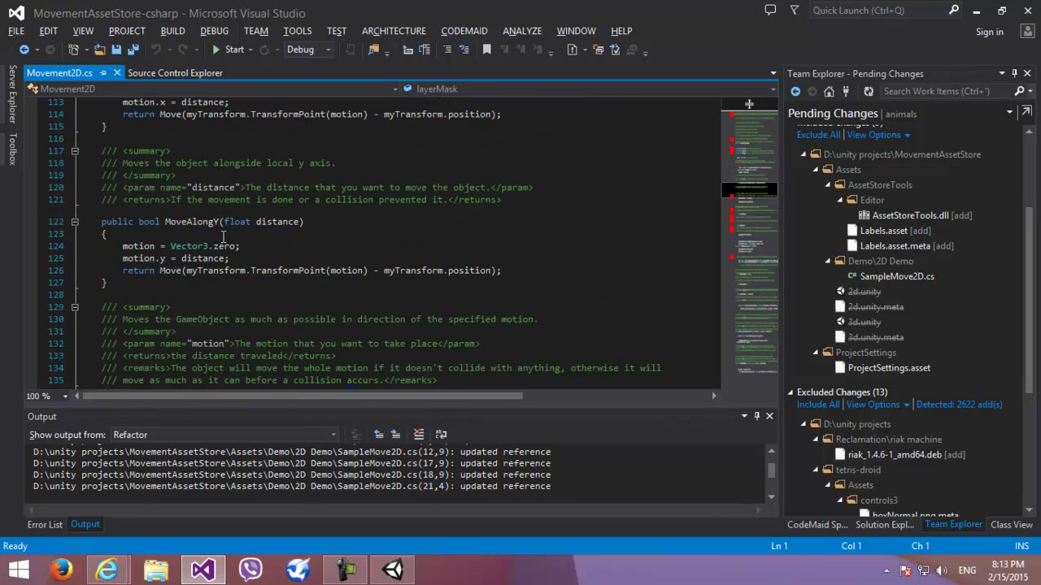
scroll(223, 236, down, 20)
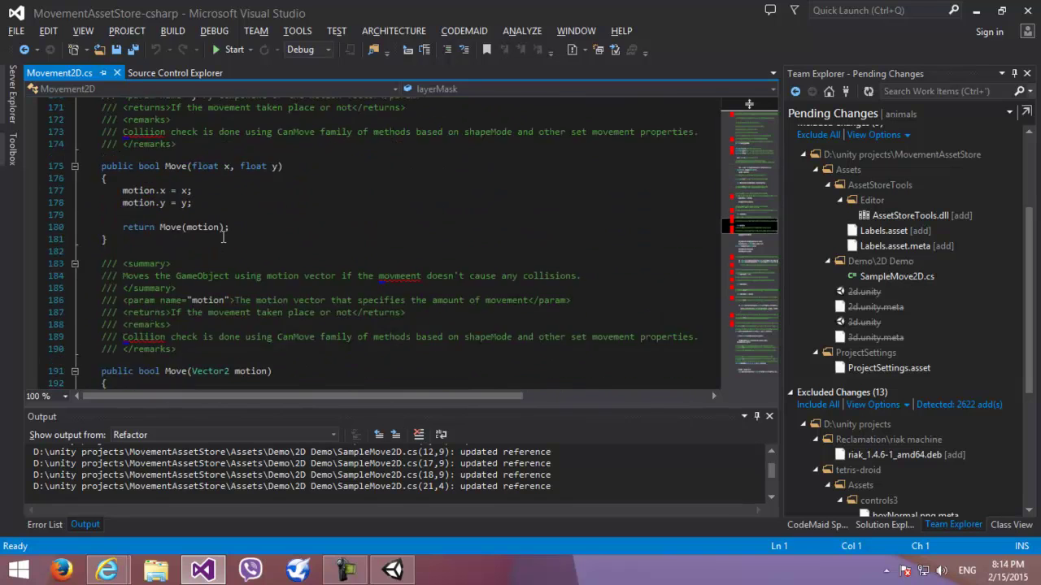
scroll(223, 236, down, 20)
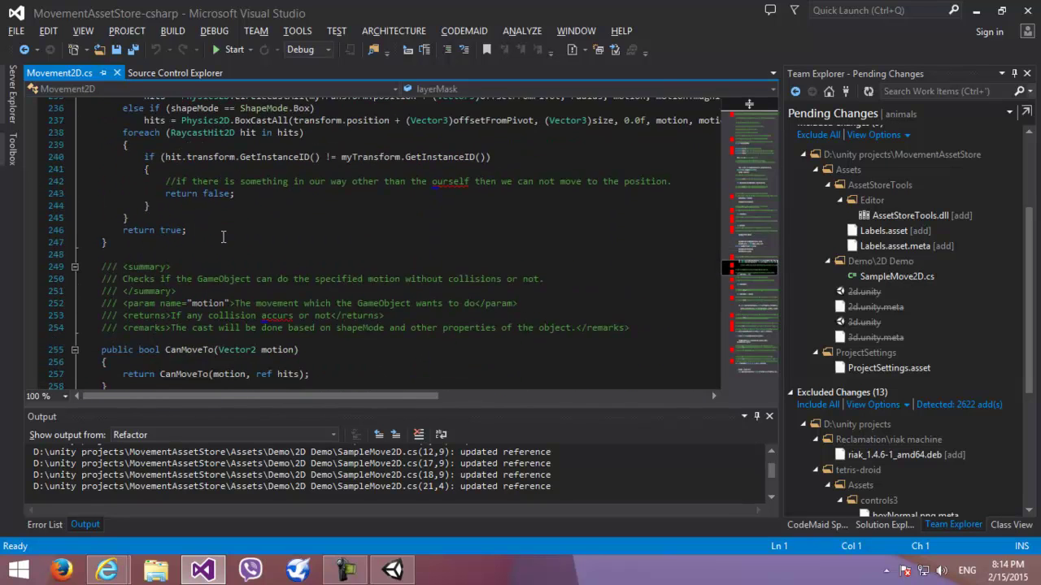
scroll(223, 236, down, 4)
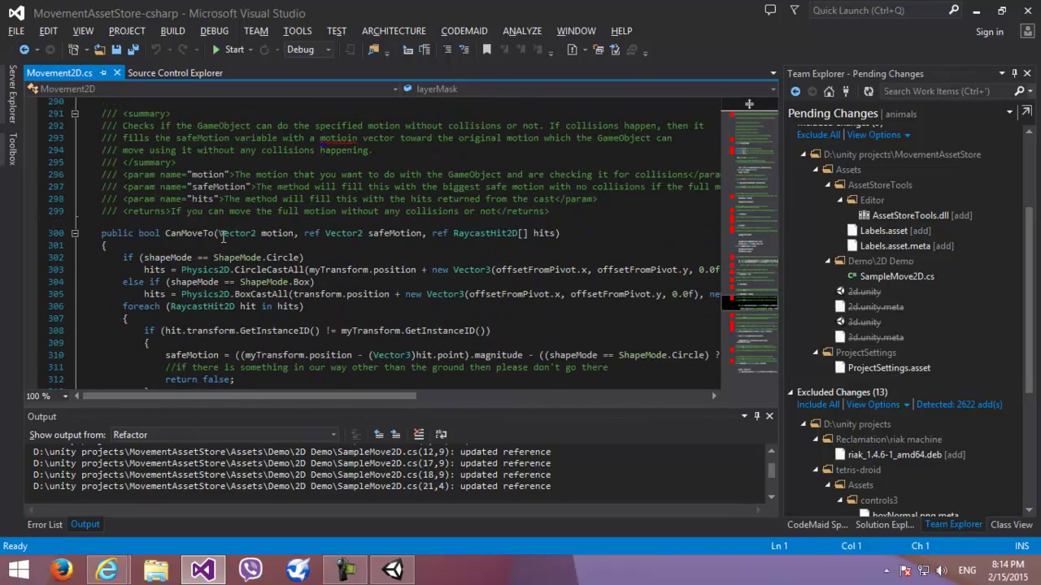
- Jump from the CanMoveTo declaration to the end of Movement2D.cs, close it, and return to Unity
click(223, 234)
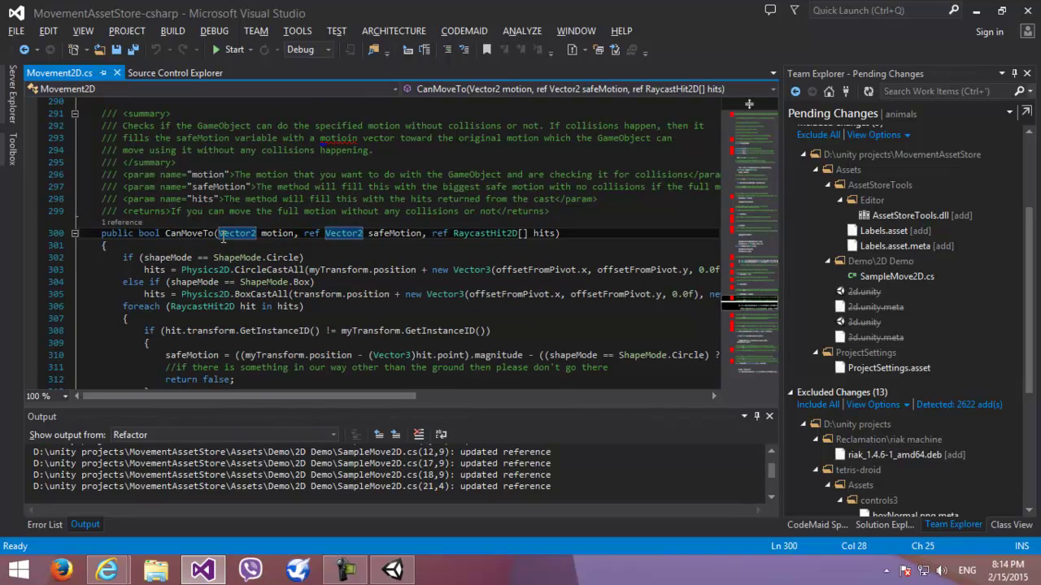
key(ctrl+End)
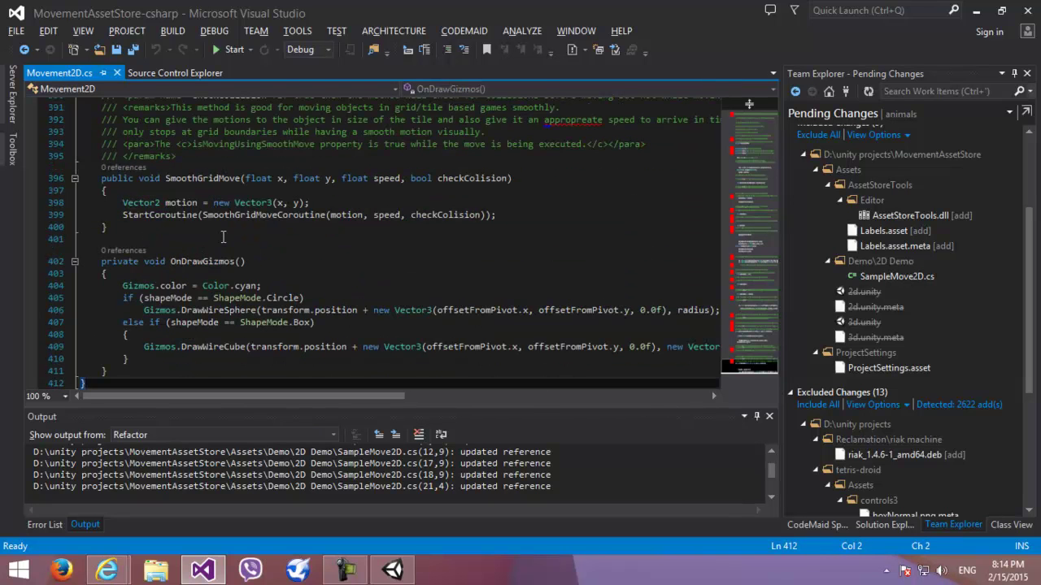
key(ctrl+Tab)
key(alt+Tab)
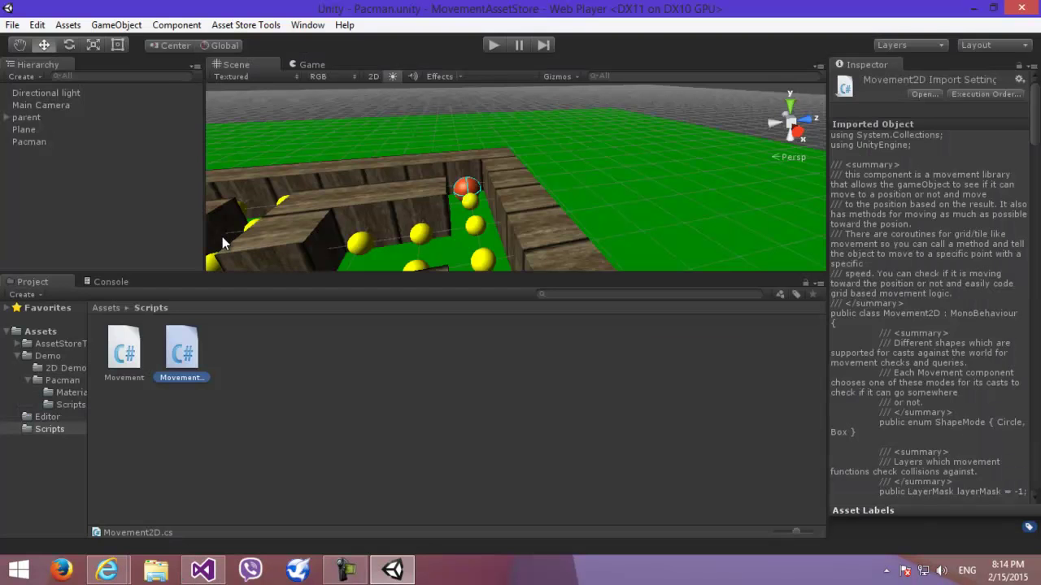
- Open Movement.cs, read past the MoveAlongZ comments to the end, scroll back, and close it
double_click(129, 354)
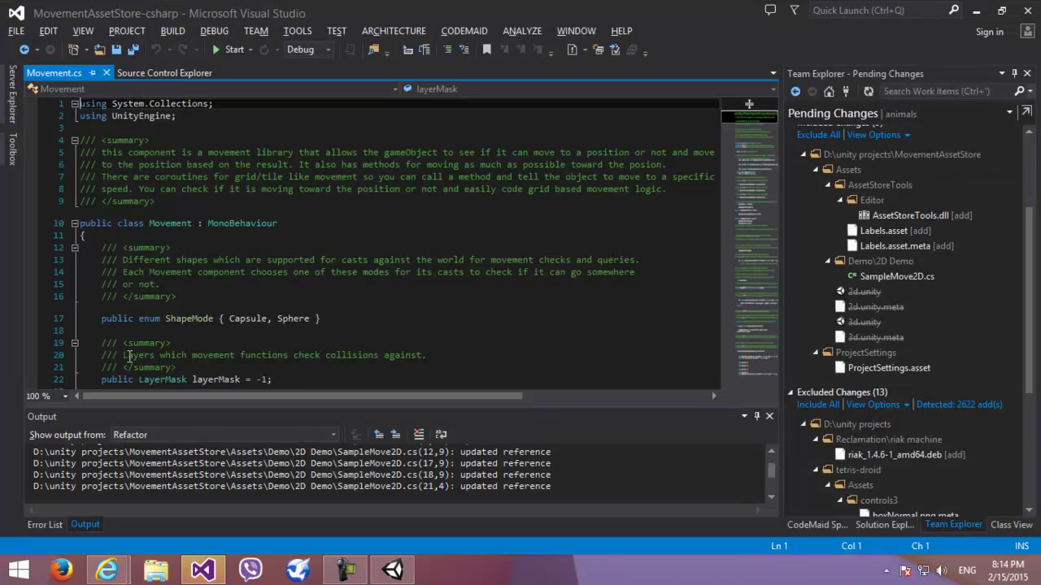
scroll(208, 220, down, 20)
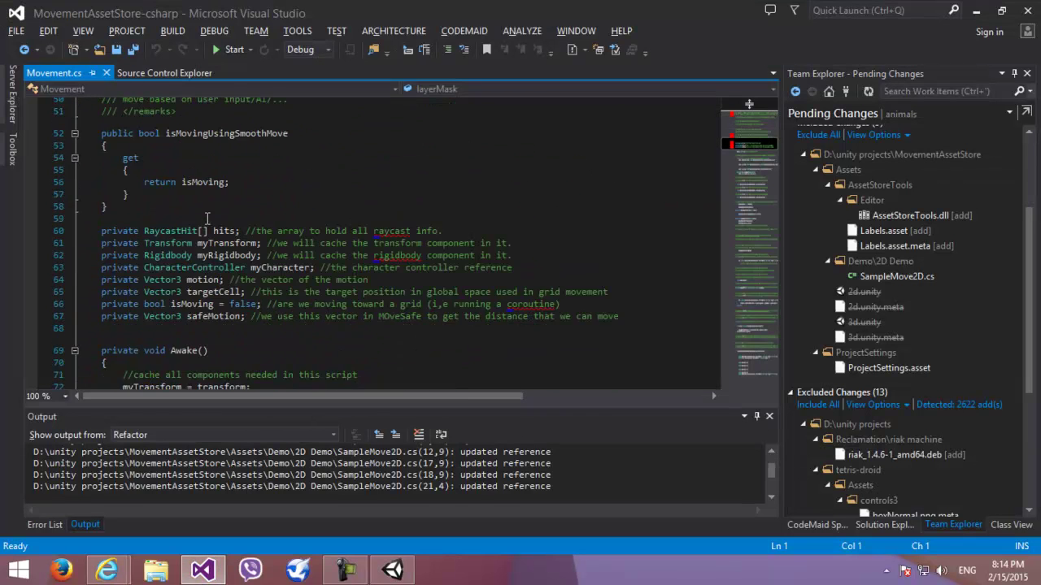
scroll(207, 220, down, 20)
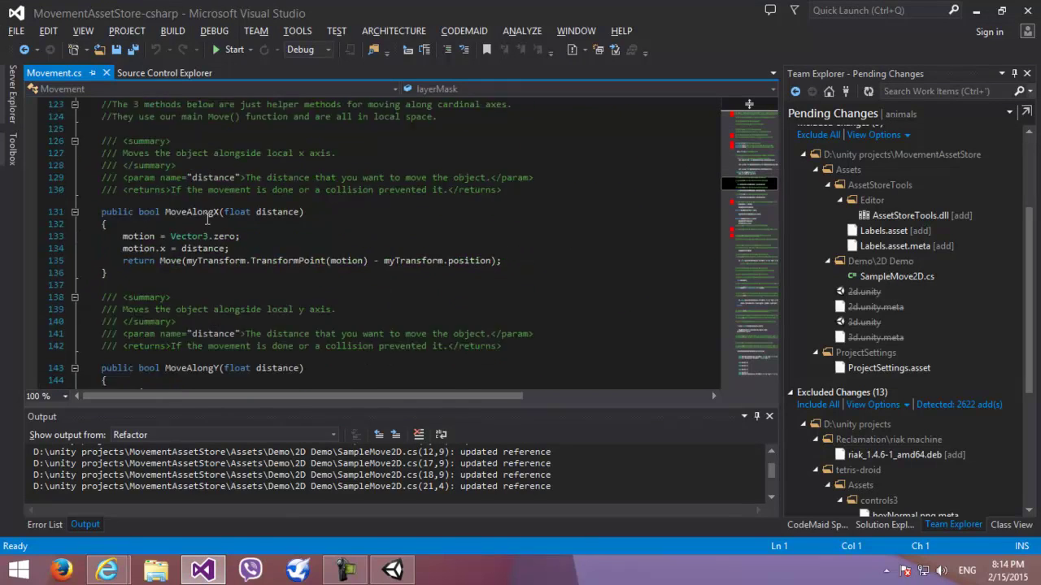
click(226, 245)
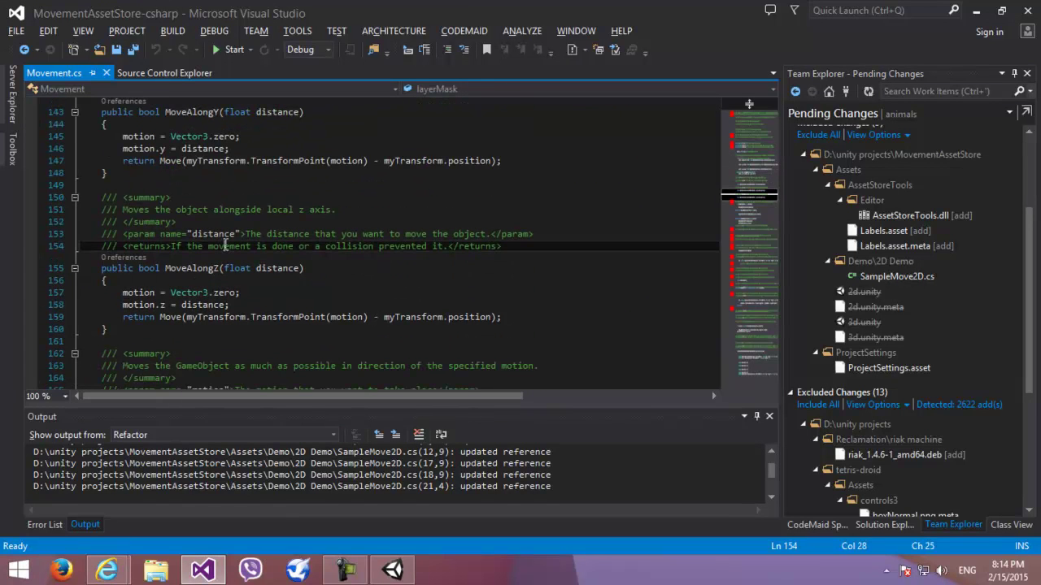
key(ctrl+End)
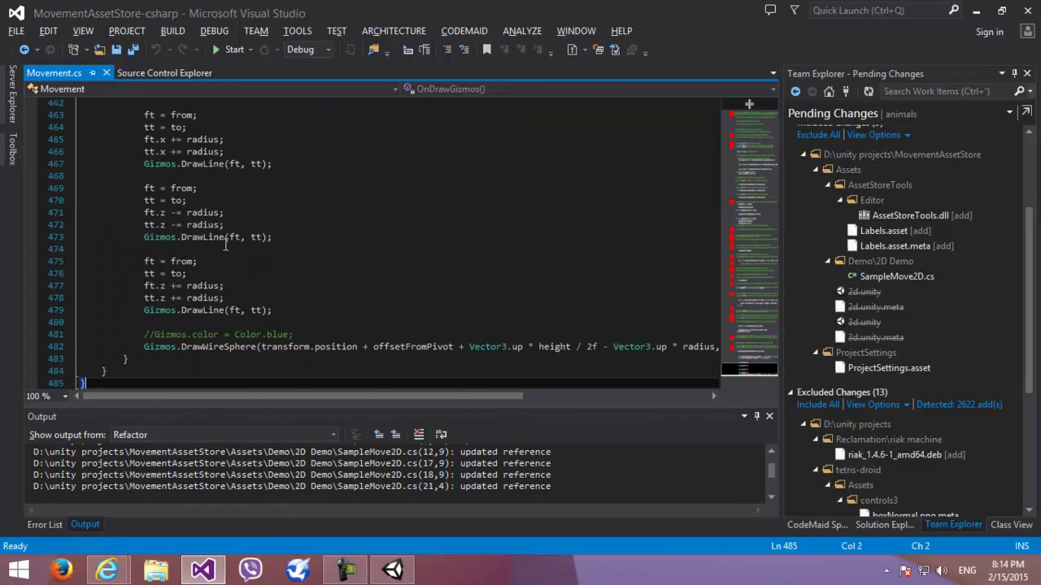
scroll(225, 246, up, 20)
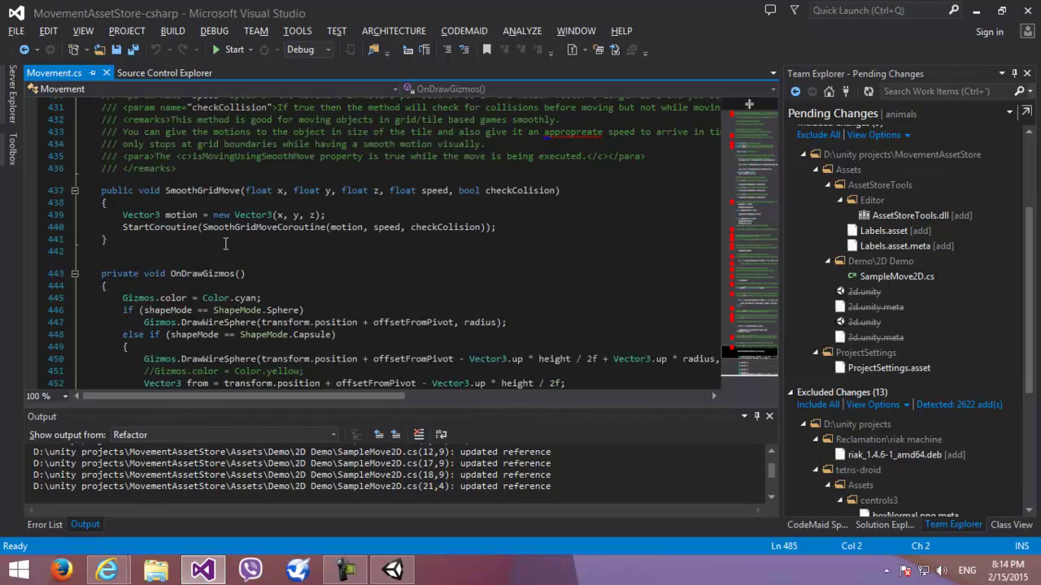
scroll(225, 245, up, 20)
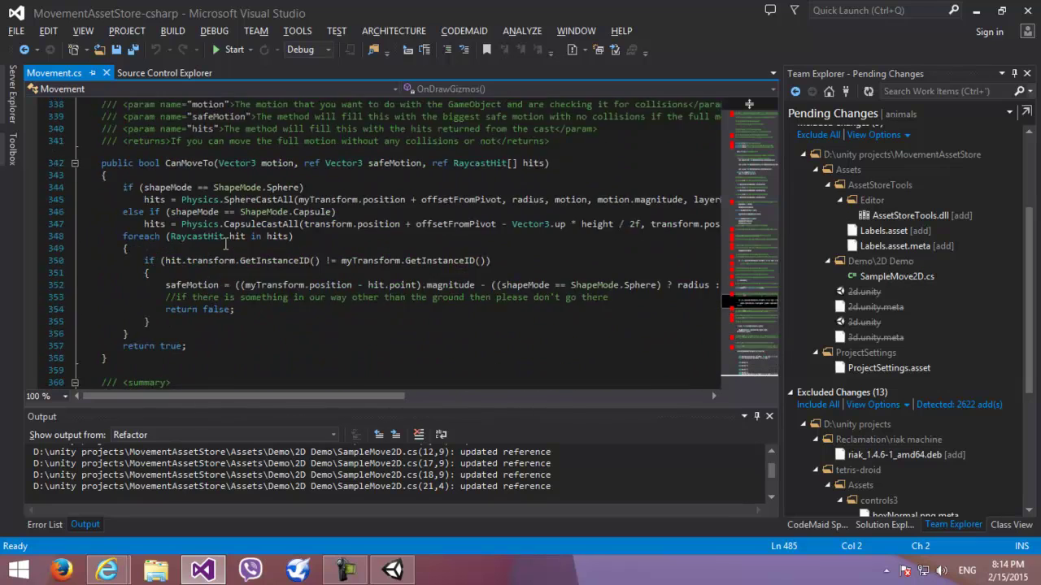
scroll(225, 244, up, 8)
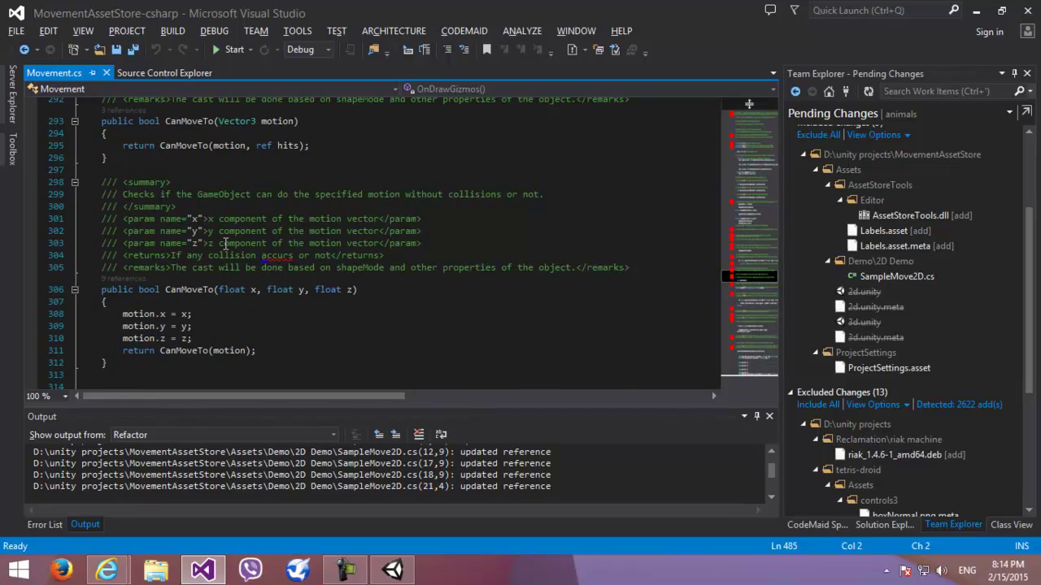
key(ctrl+F4)
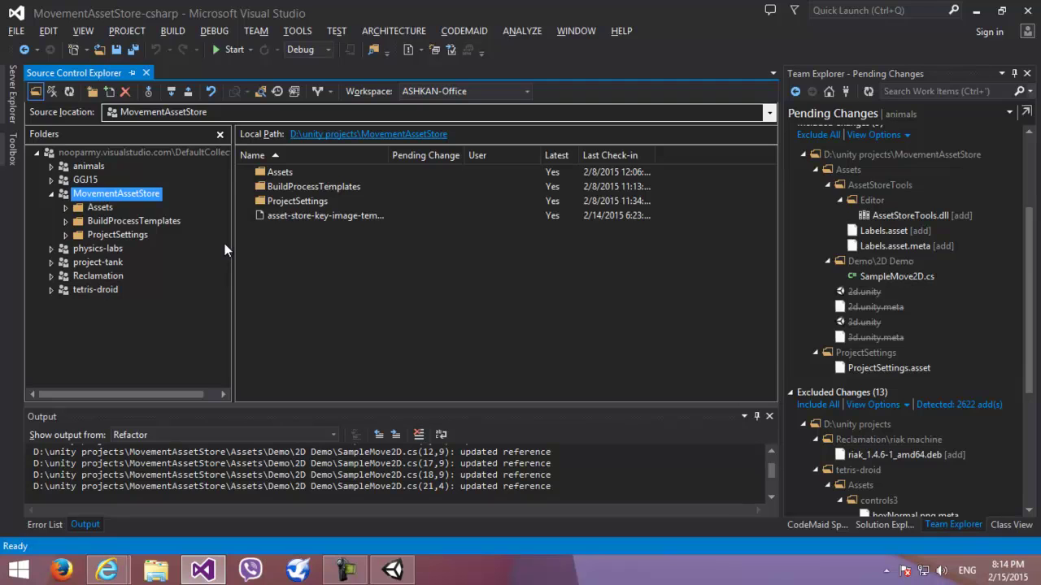
- Bring Unity to the front, showing the Scripts folder with Movement's source previewed
key(alt+Tab)
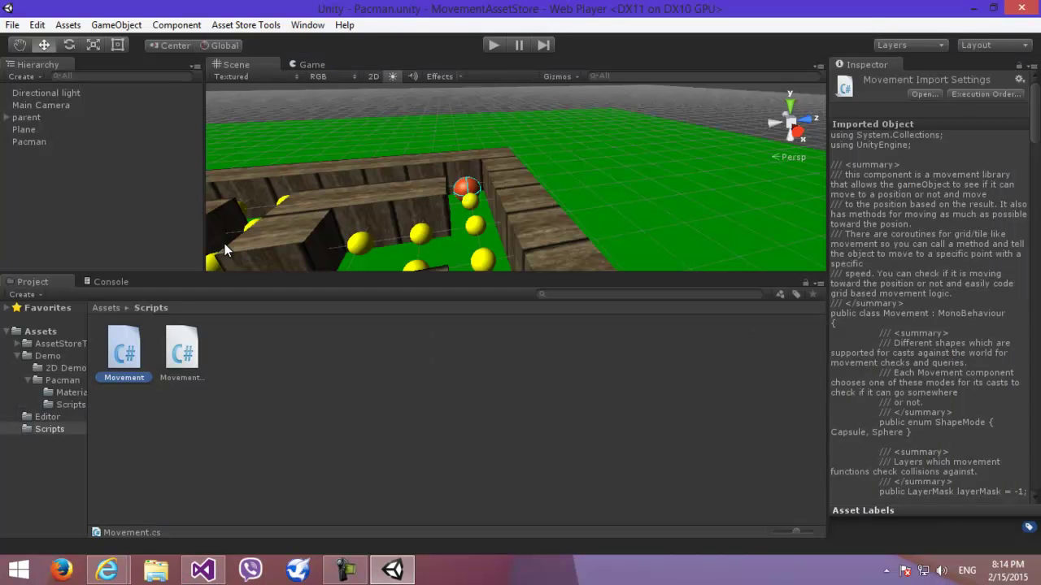